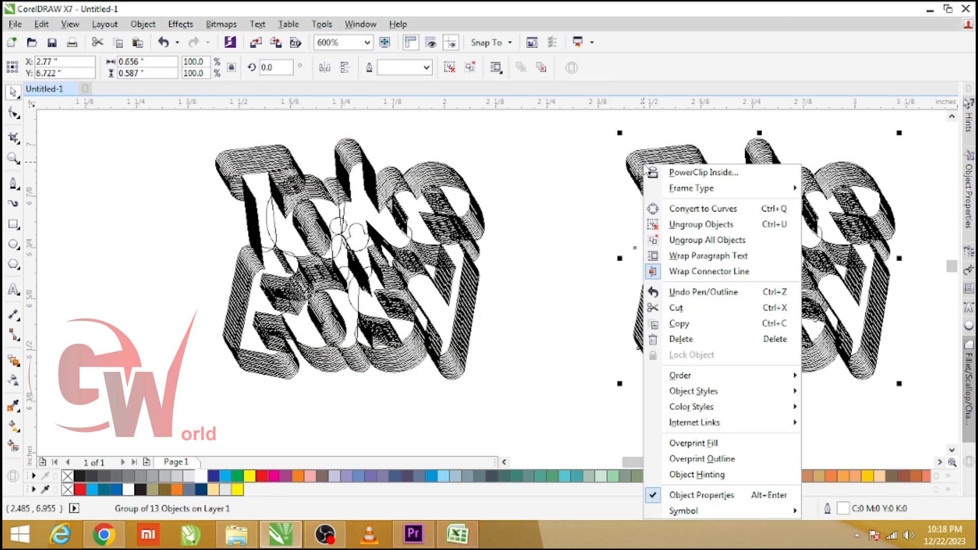
# Ungroup the duplicate lettering copy on the right and weld all its parts into a single outline shape
pyautogui.click(642, 164)
pyautogui.keyDown('ctrl'); pyautogui.click(642, 164); pyautogui.keyUp('ctrl')
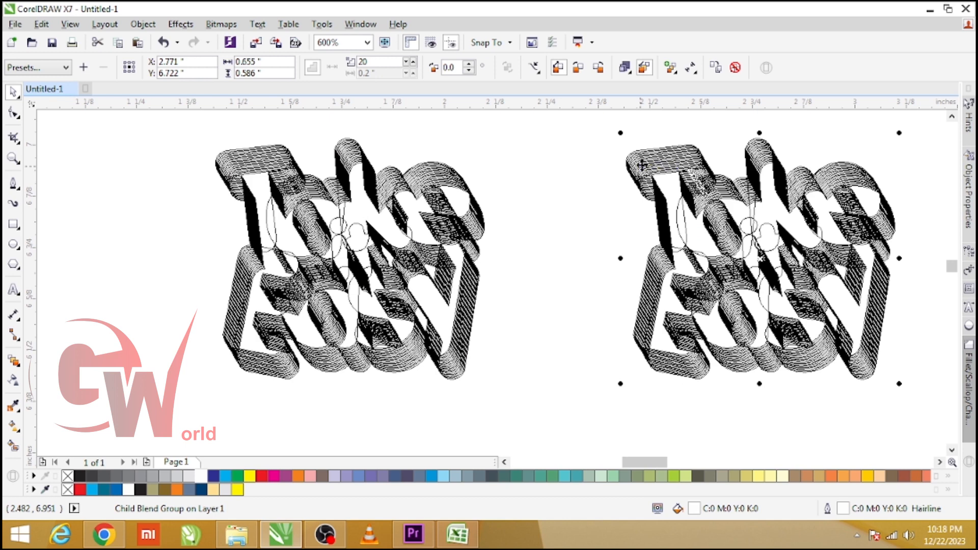
pyautogui.rightClick(642, 164)
pyautogui.click(713, 189)
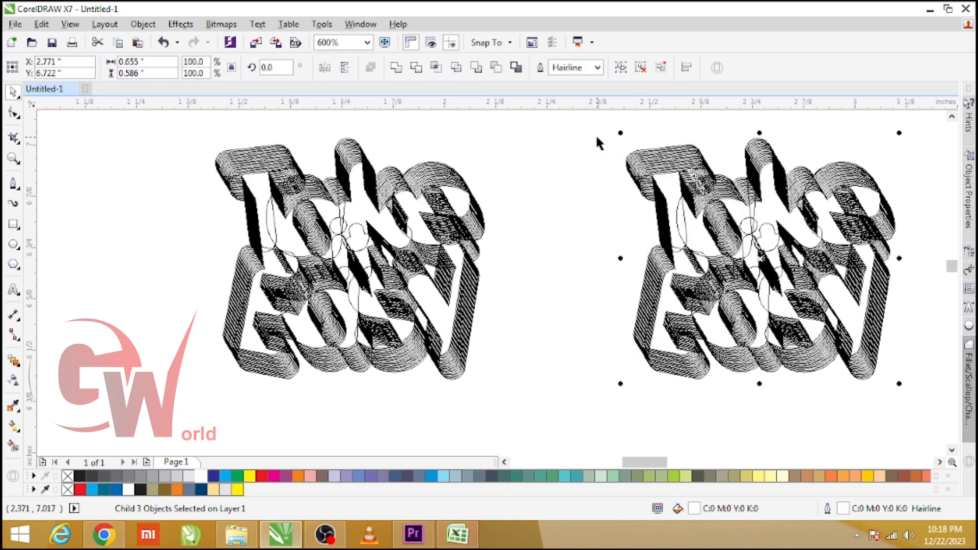
pyautogui.moveTo(597, 139); pyautogui.dragTo(908, 390)
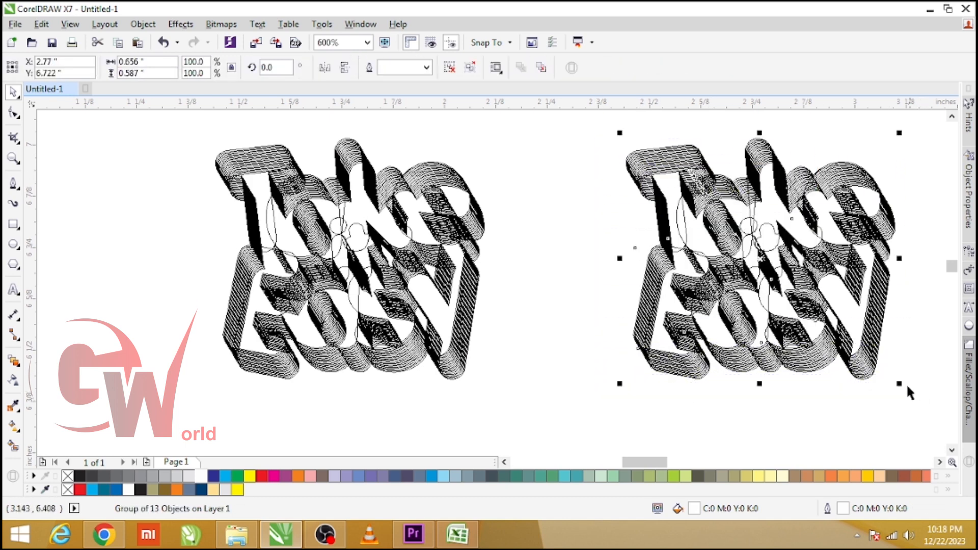
pyautogui.click(471, 67)
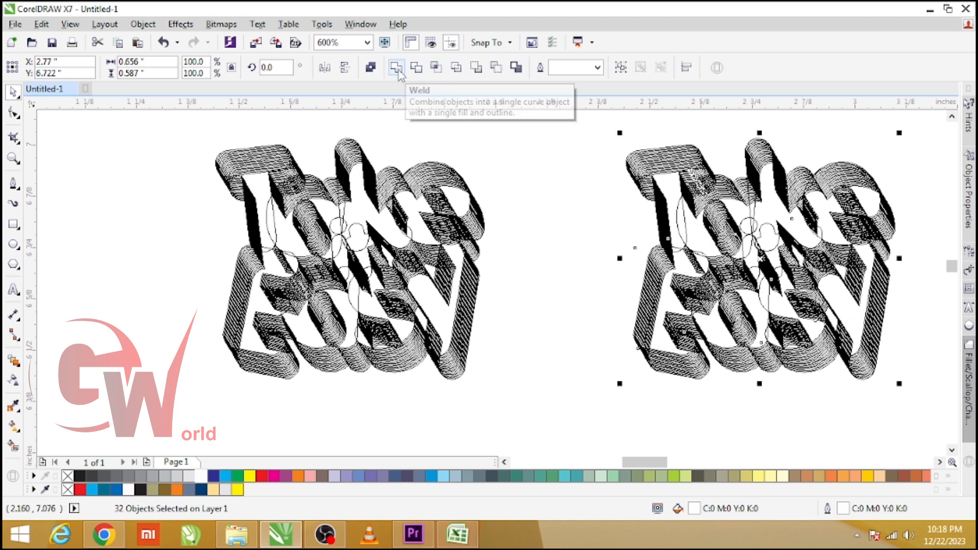
pyautogui.click(396, 67)
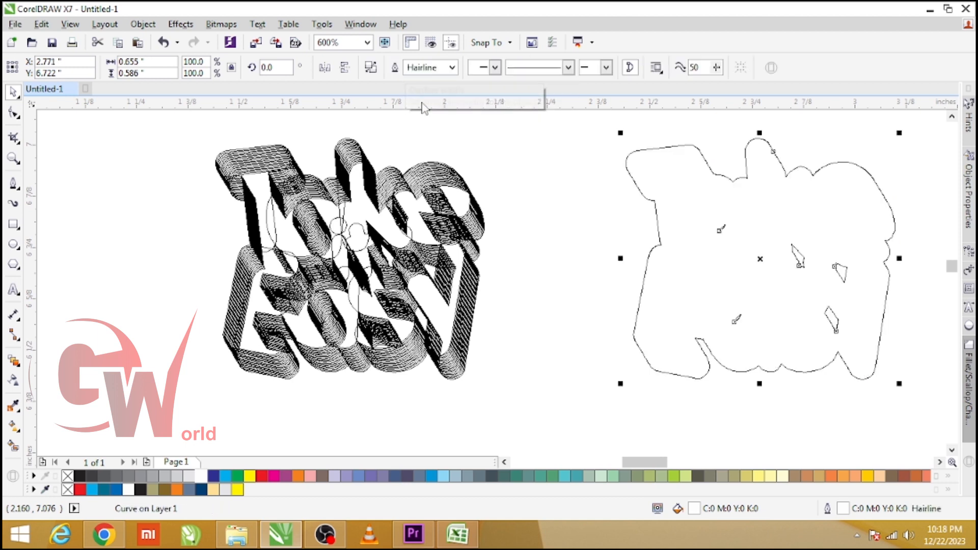
# Return to the normal view and give the welded shape a red fill and red outline
pyautogui.hotkey('shift', 'F9')
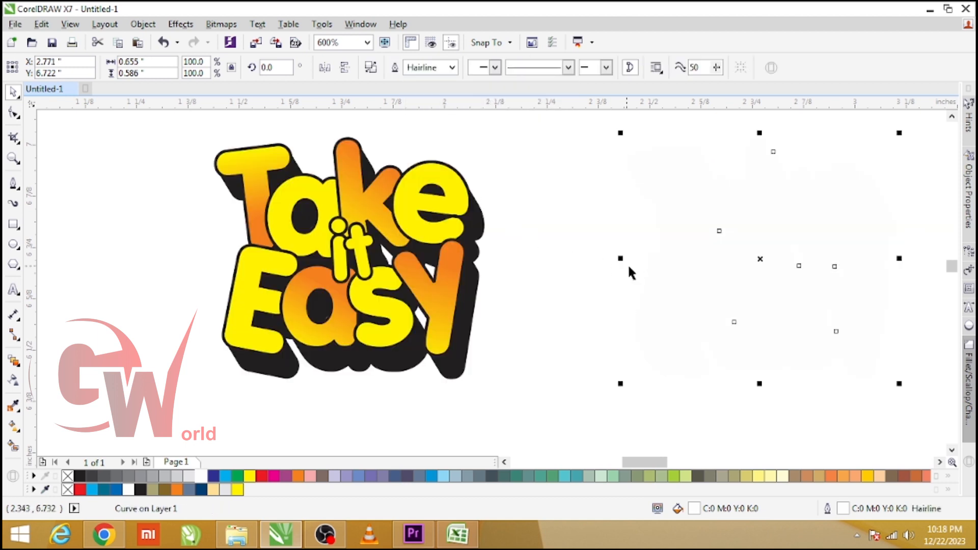
pyautogui.click(262, 477)
pyautogui.rightClick(263, 478)
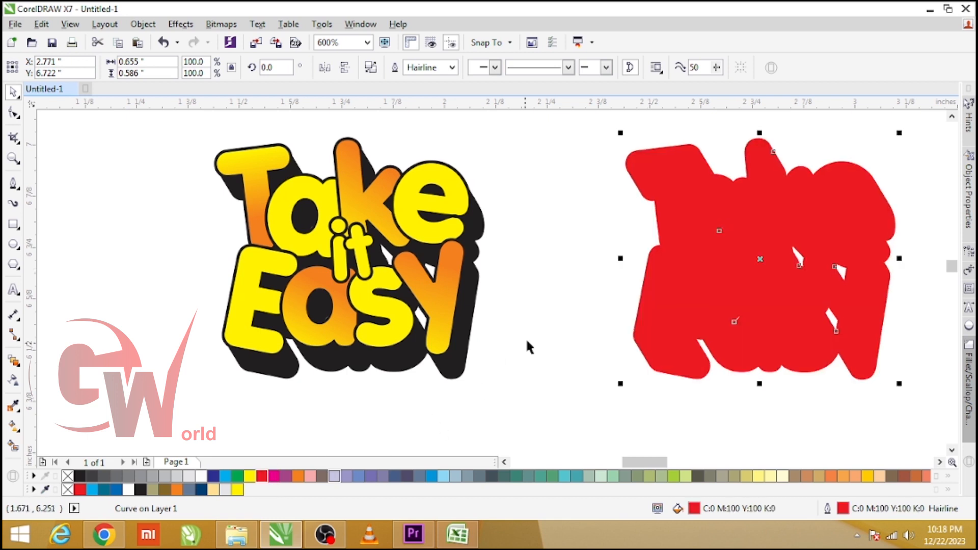
# Place the shape 1 inch left behind the lettering and set its outline width to 2 pt
pyautogui.press('Left')
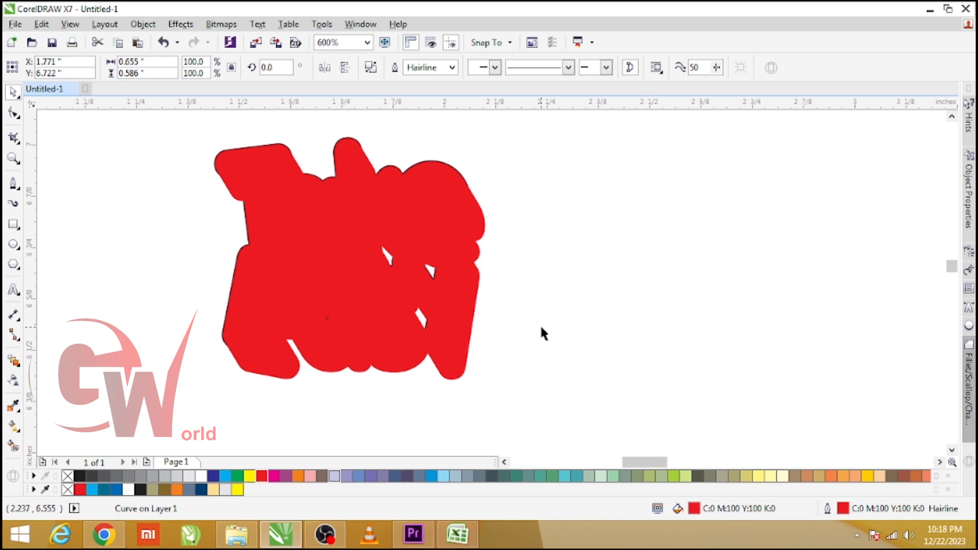
pyautogui.hotkey('shift', 'pagedown')
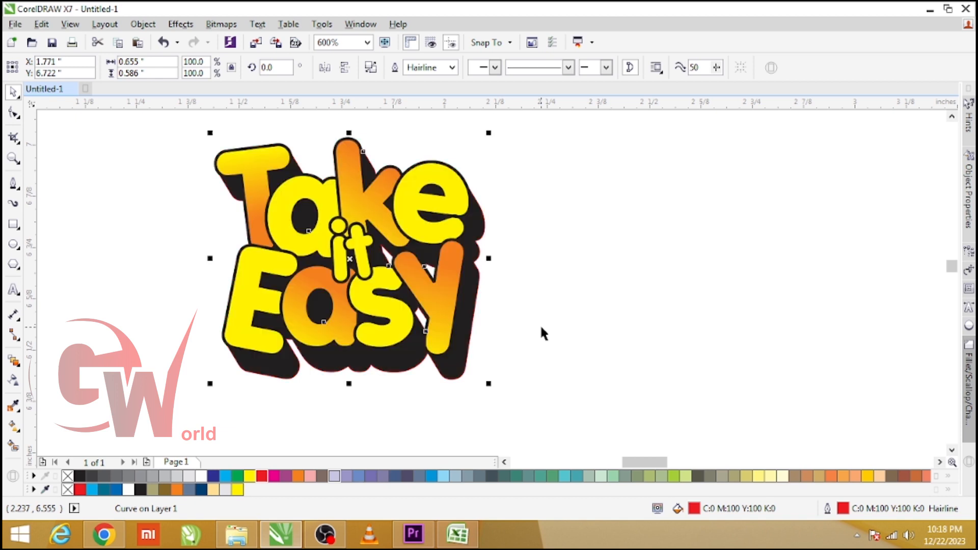
pyautogui.click(430, 67)
pyautogui.write('2')
pyautogui.press('Return')
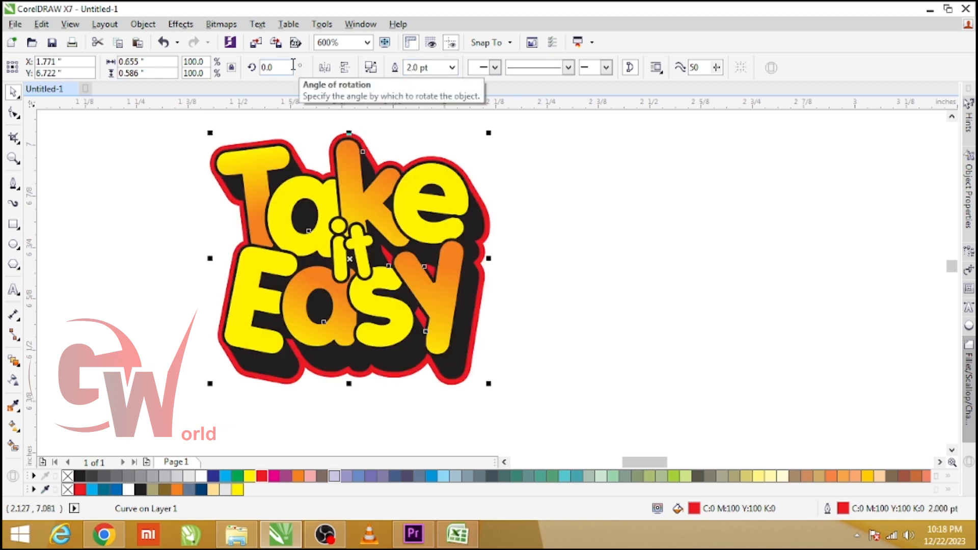
# Change the backing shape's fill and outline colour to white
pyautogui.click(567, 385)
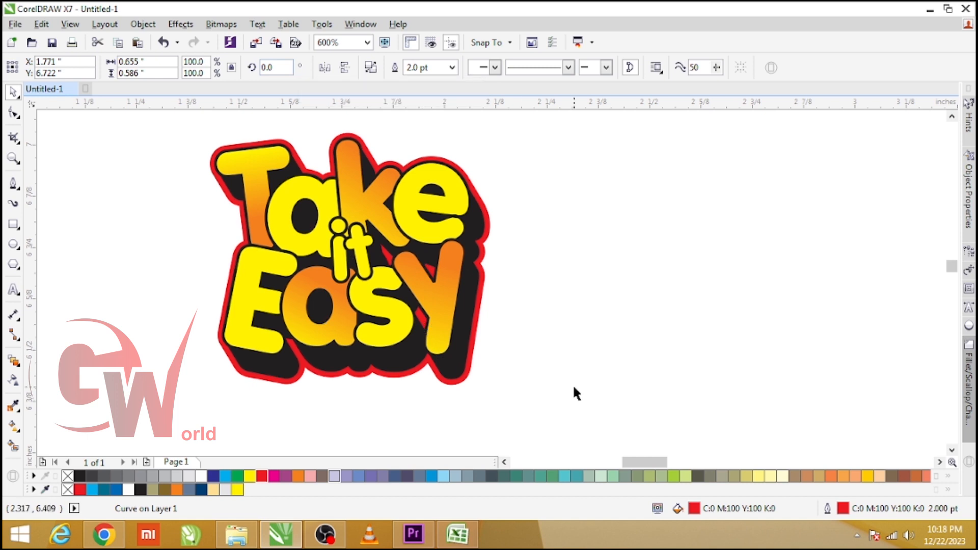
pyautogui.click(464, 383)
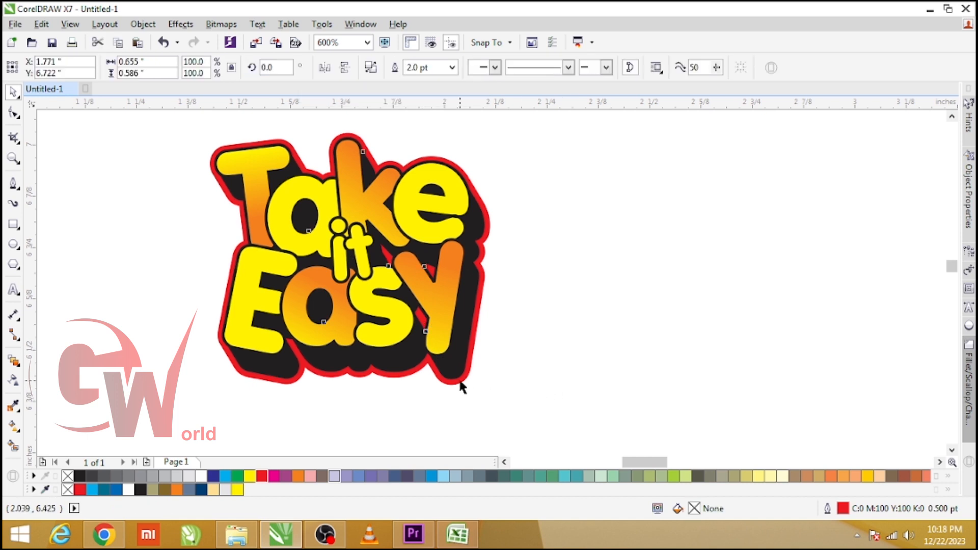
pyautogui.click(204, 477)
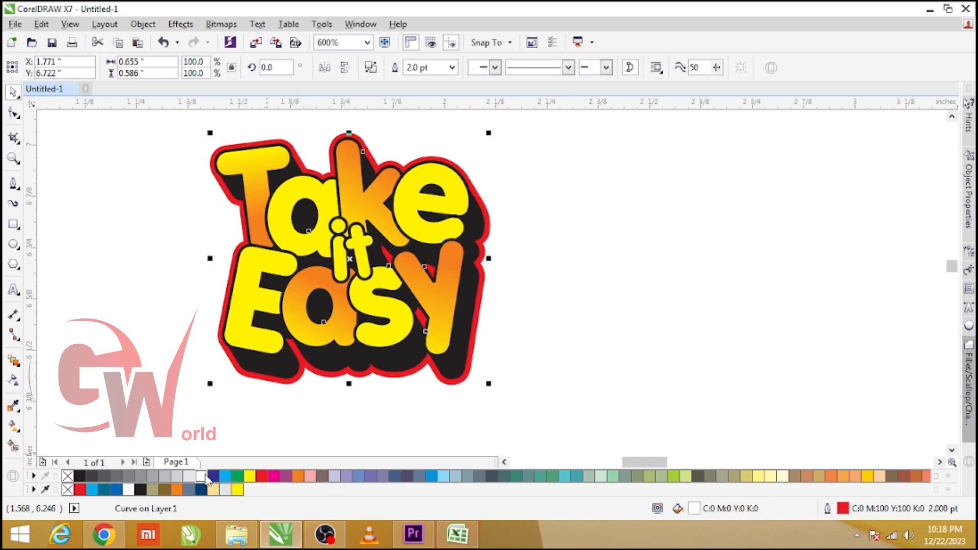
pyautogui.rightClick(205, 478)
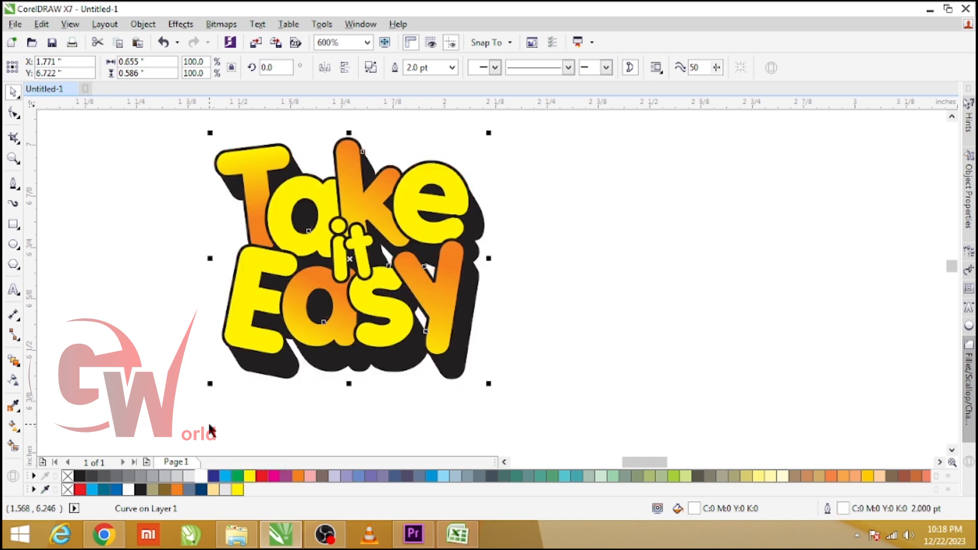
# Give the backing shape a blue outline 5 pt wide
pyautogui.click(493, 395)
pyautogui.click(462, 378)
pyautogui.rightClick(213, 476)
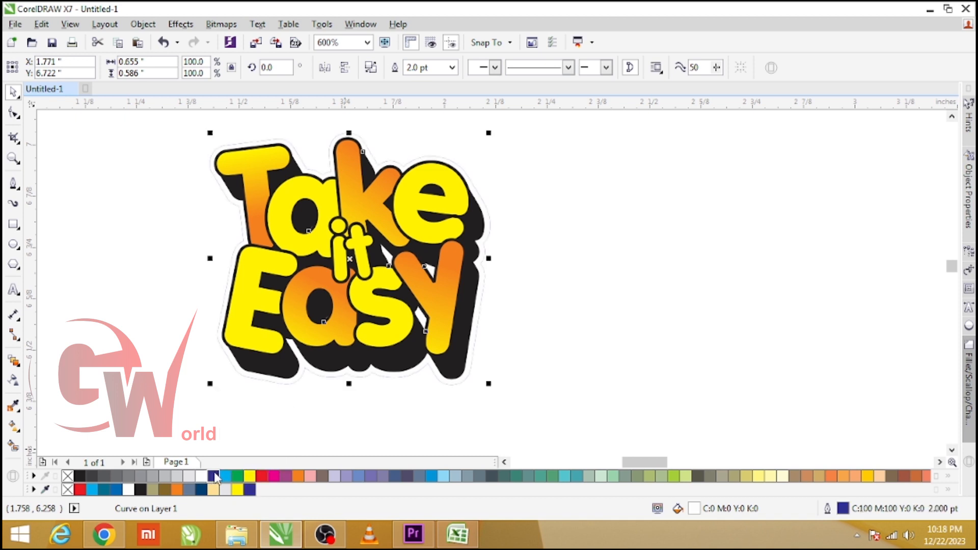
pyautogui.doubleClick(439, 68)
pyautogui.write('5')
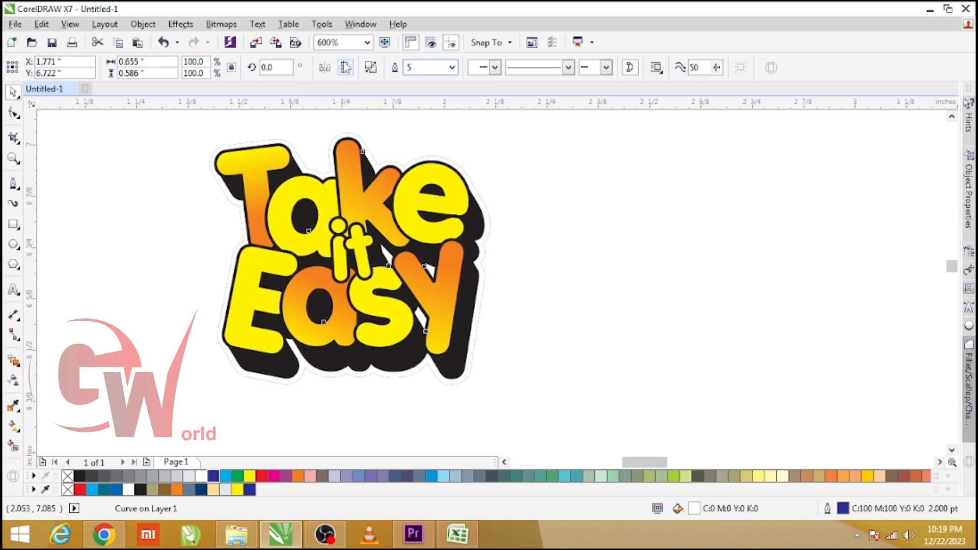
pyautogui.press('Return')
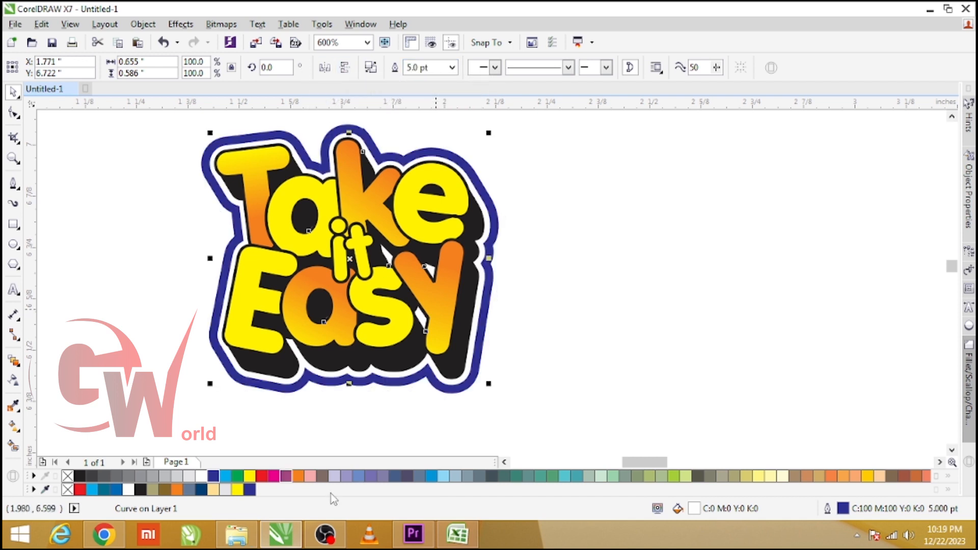
# Recolour the outer backing shape with a red fill and red outline
pyautogui.click(168, 369)
pyautogui.click(242, 383)
pyautogui.click(262, 478)
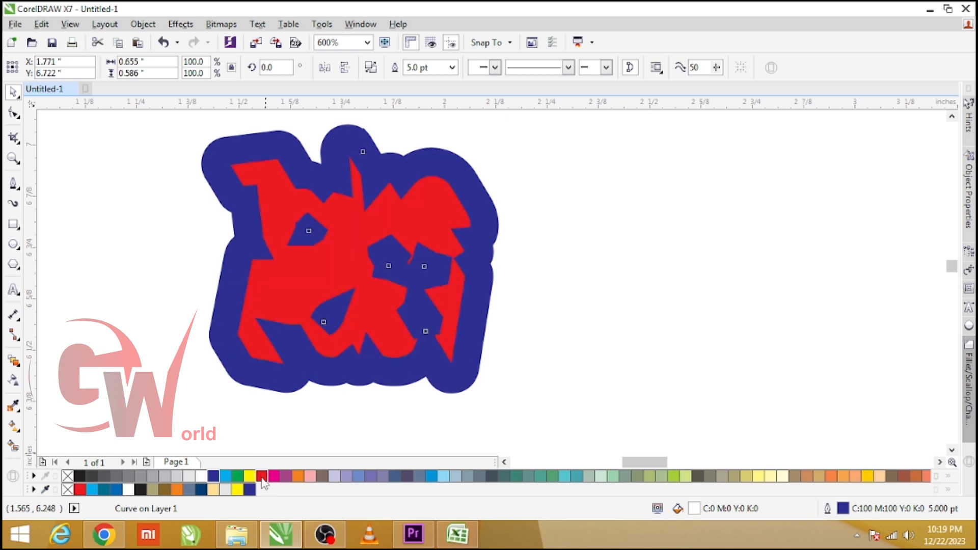
pyautogui.rightClick(262, 478)
pyautogui.click(158, 333)
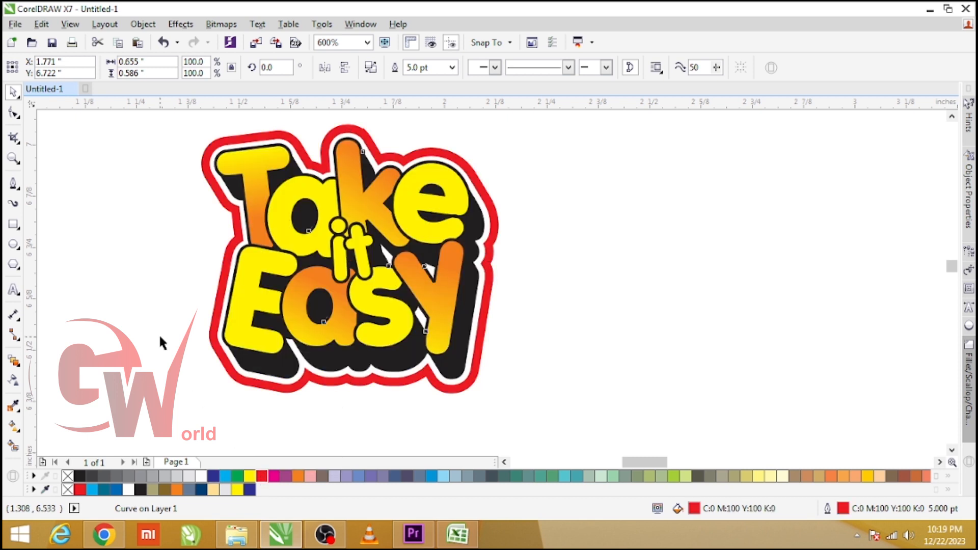
# Try to add a contour to the white backing shape, then undo it
pyautogui.click(215, 314)
pyautogui.click(519, 347)
pyautogui.click(465, 378)
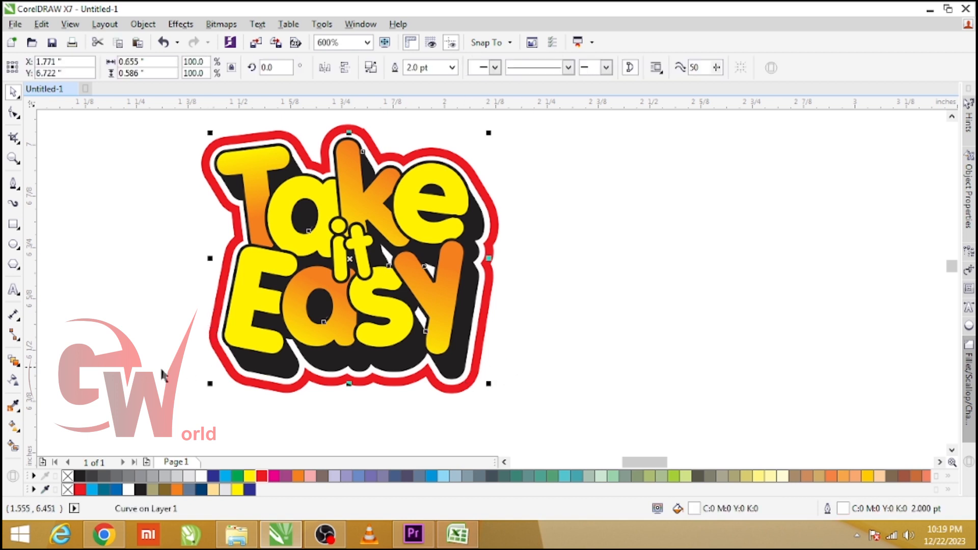
pyautogui.click(18, 364)
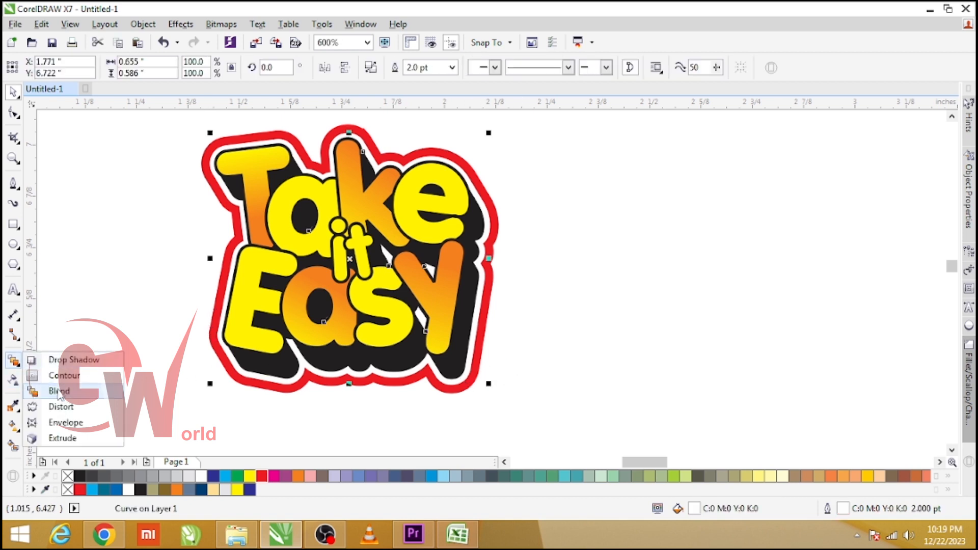
pyautogui.click(63, 375)
pyautogui.moveTo(358, 258)
pyautogui.mouseDown()
pyautogui.moveTo(385, 251)
pyautogui.moveTo(370, 240)
pyautogui.moveTo(371, 250)
pyautogui.mouseUp()
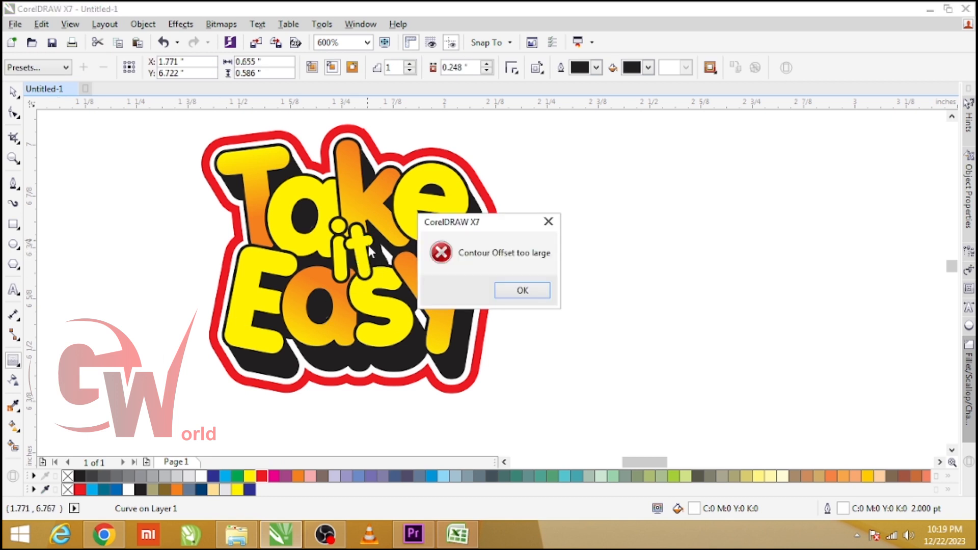
pyautogui.click(521, 292)
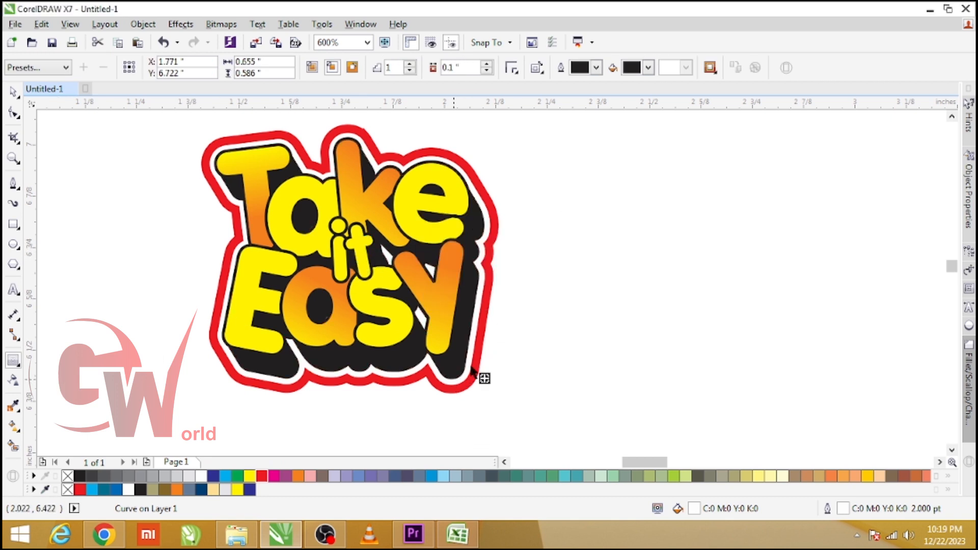
pyautogui.moveTo(471, 366); pyautogui.dragTo(472, 367)
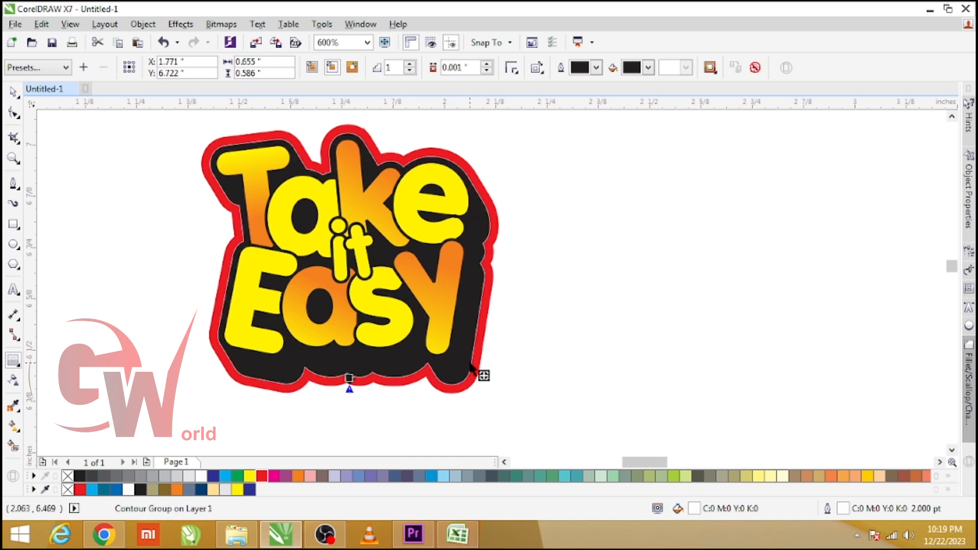
pyautogui.hotkey('ctrl', 'z')
# Apply a drop shadow to the sticker with the Drop Shadow tool
pyautogui.click(16, 364)
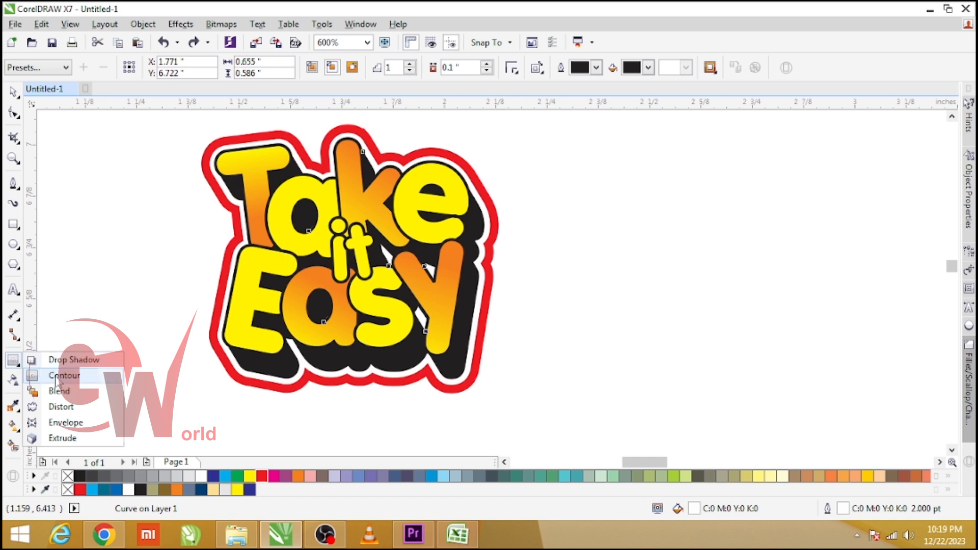
pyautogui.click(71, 360)
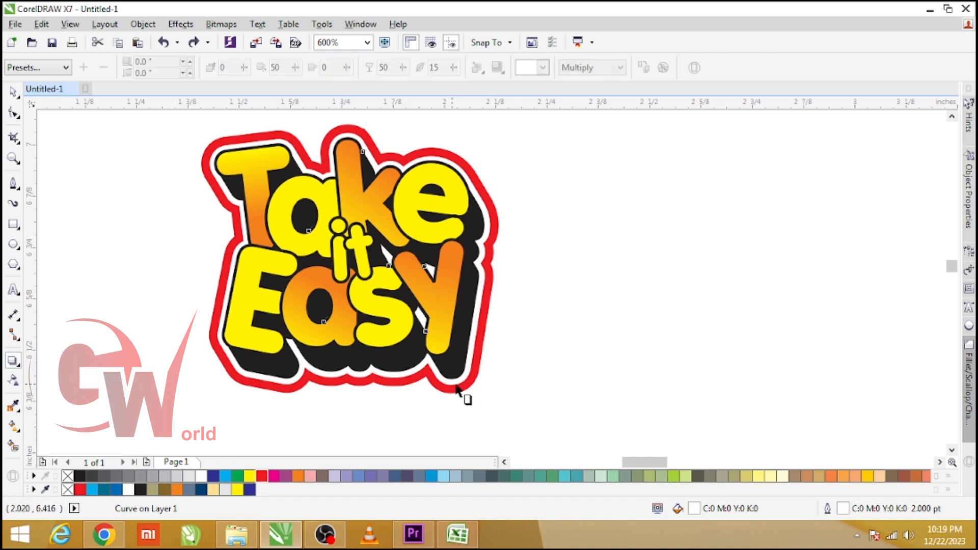
pyautogui.click(355, 253)
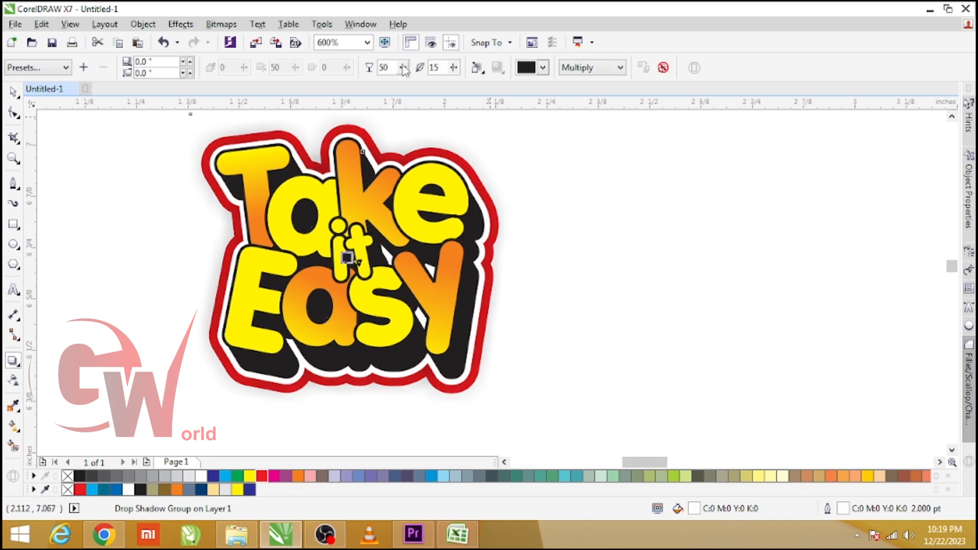
# Adjust the shadow's feathering direction and set its feathering to 2
pyautogui.moveTo(453, 68); pyautogui.dragTo(448, 69)
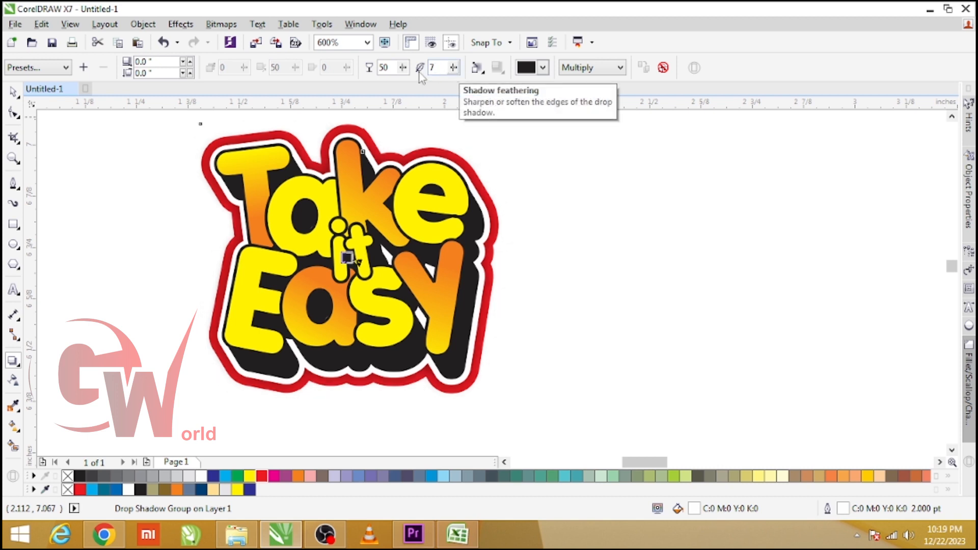
pyautogui.click(478, 70)
pyautogui.click(491, 118)
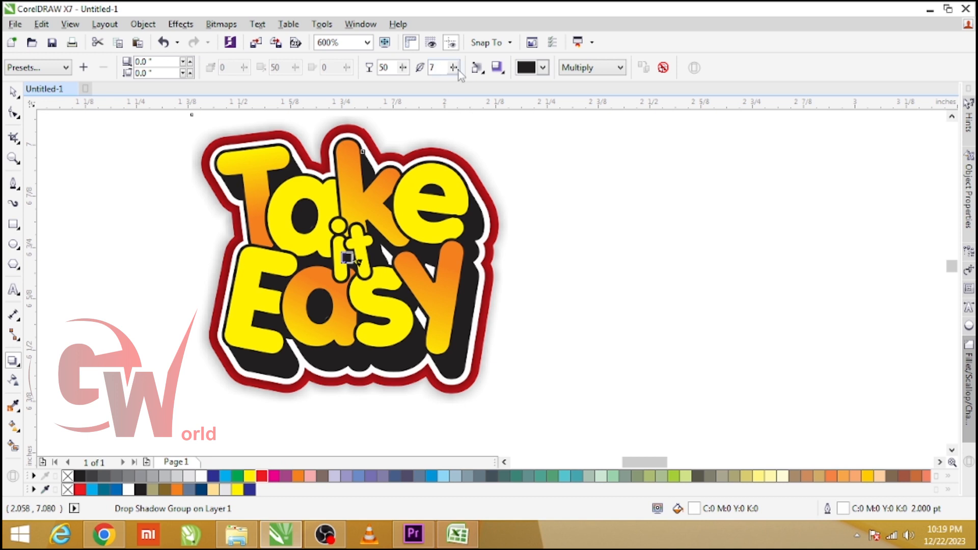
pyautogui.moveTo(453, 68); pyautogui.dragTo(450, 72)
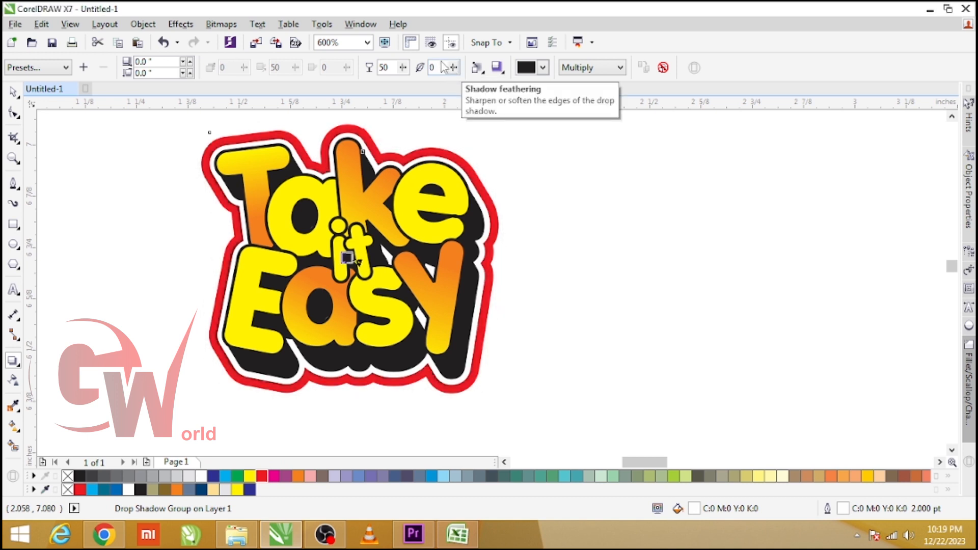
pyautogui.moveTo(445, 67); pyautogui.dragTo(399, 80)
pyautogui.write('1')
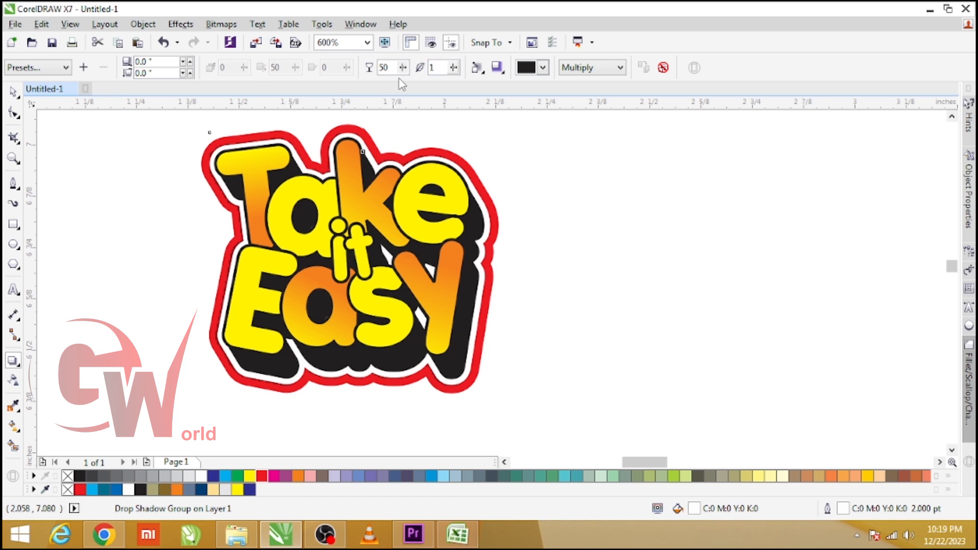
pyautogui.press('Up')
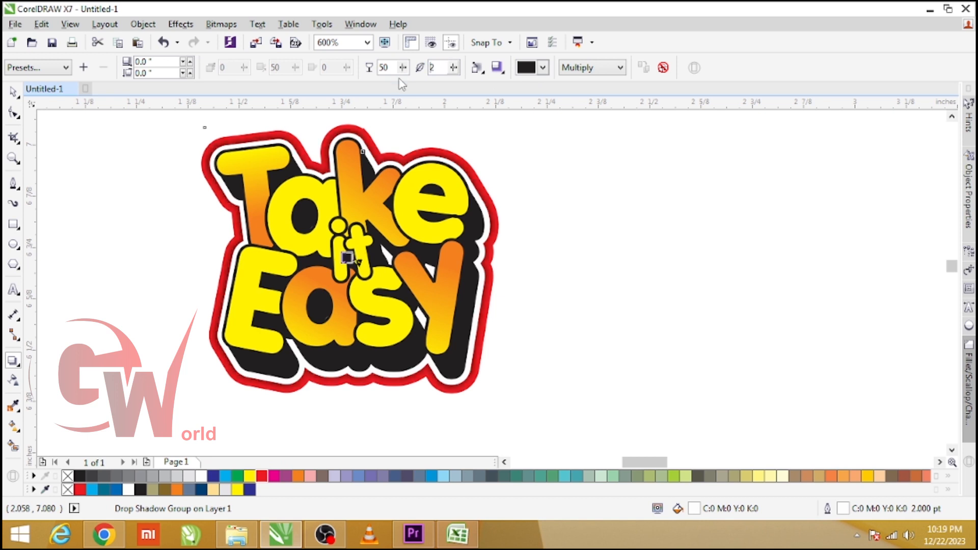
# Select the whole sticker, zoom to it and view it in full-screen preview
pyautogui.click(14, 92)
pyautogui.moveTo(609, 176); pyautogui.dragTo(176, 346)
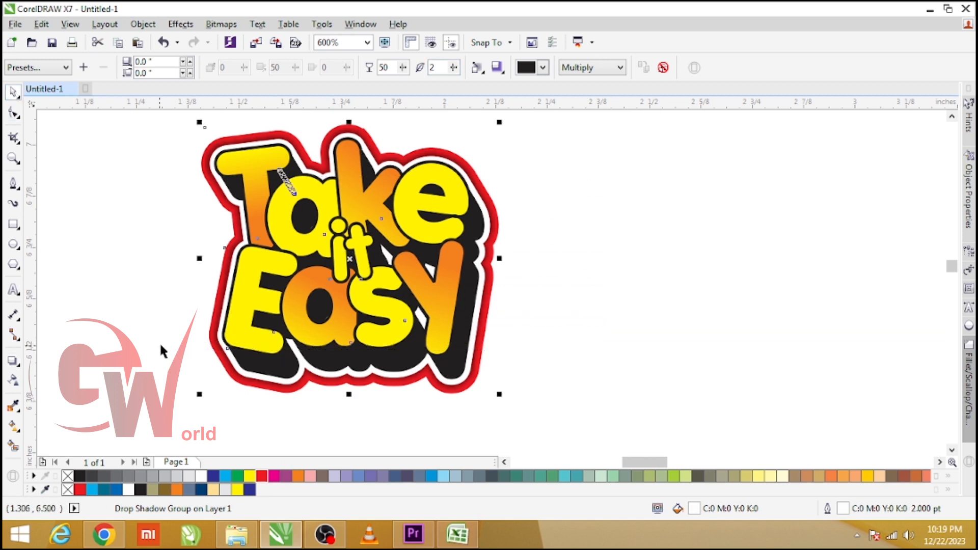
pyautogui.hotkey('shift', 'F2')
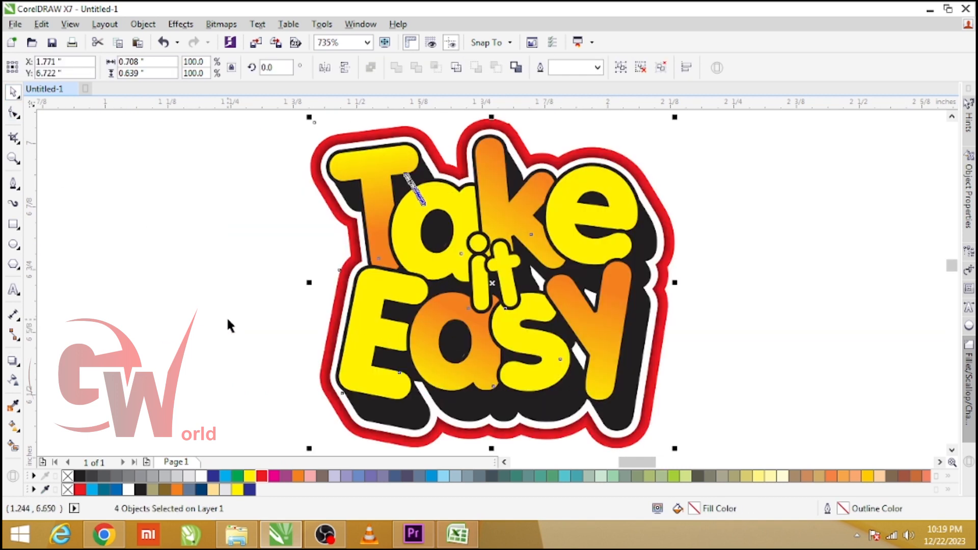
pyautogui.press('F9')
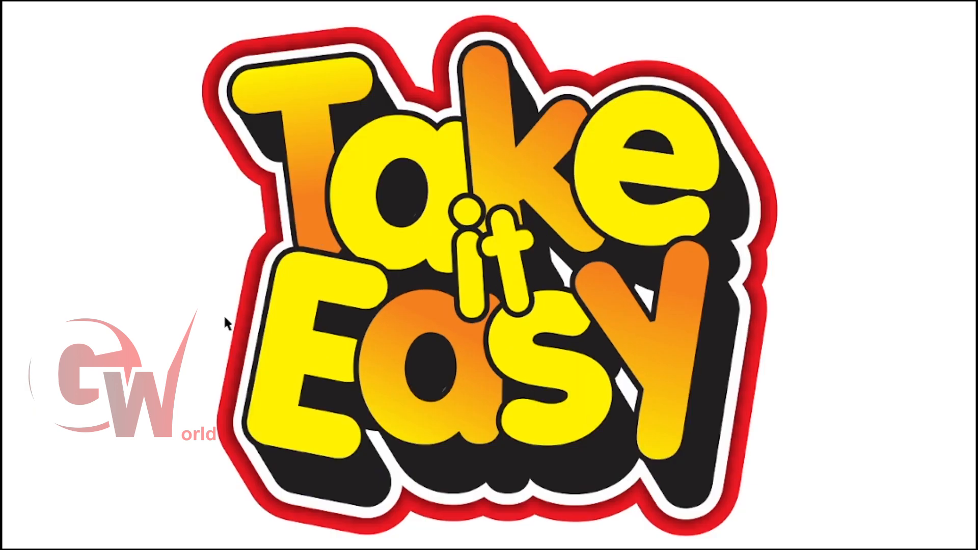